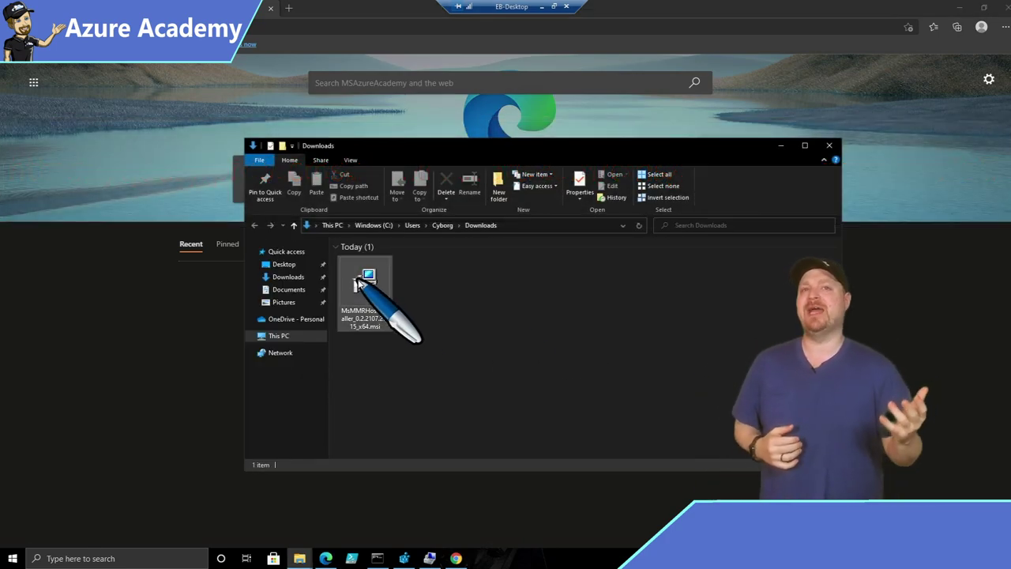
Step: Launch the MsMMRHostInstaller package from Downloads, start the installation, and authorize it with the admin user name and password
mouse_move(359, 283)
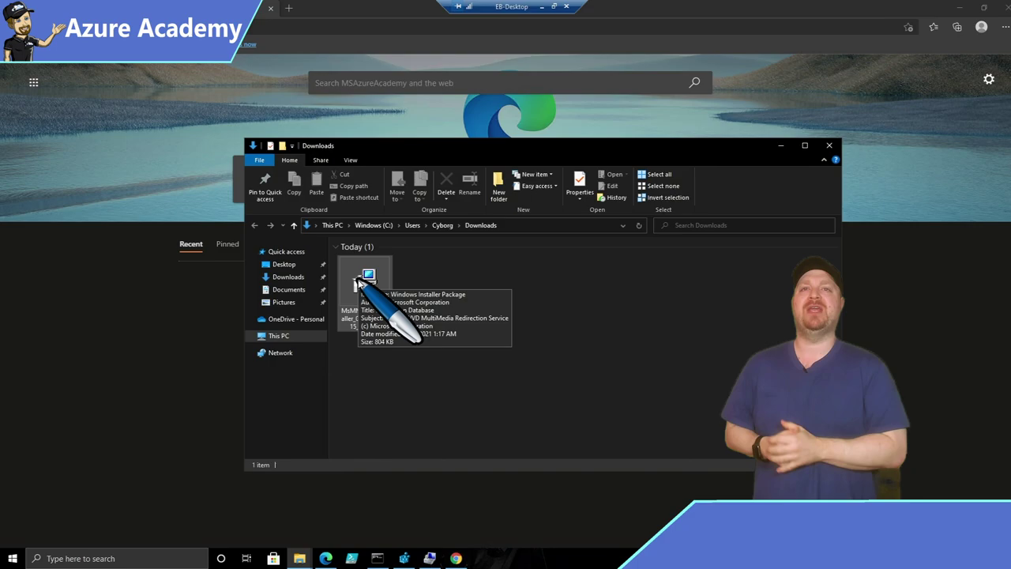
double_click(358, 281)
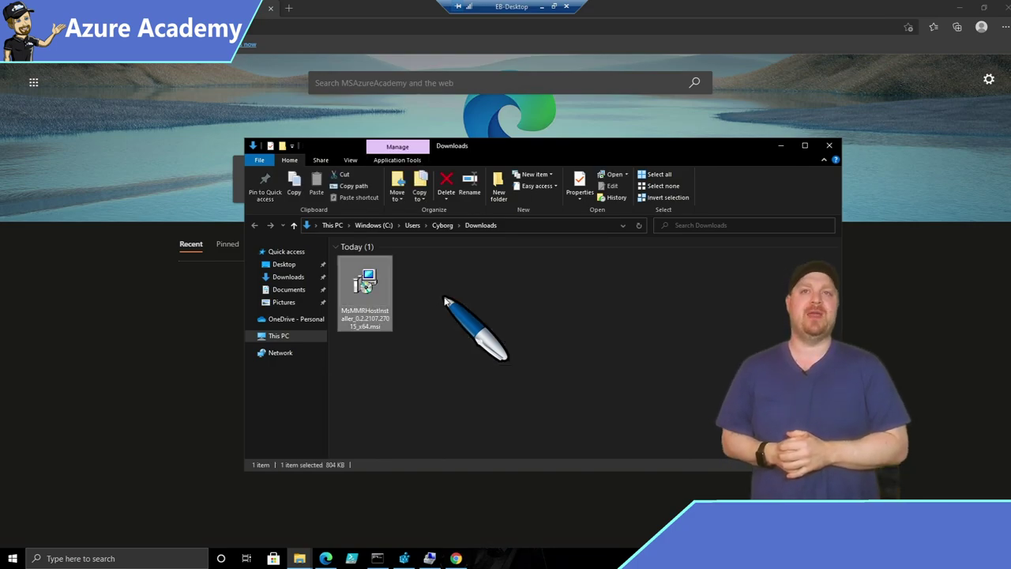
left_click(566, 362)
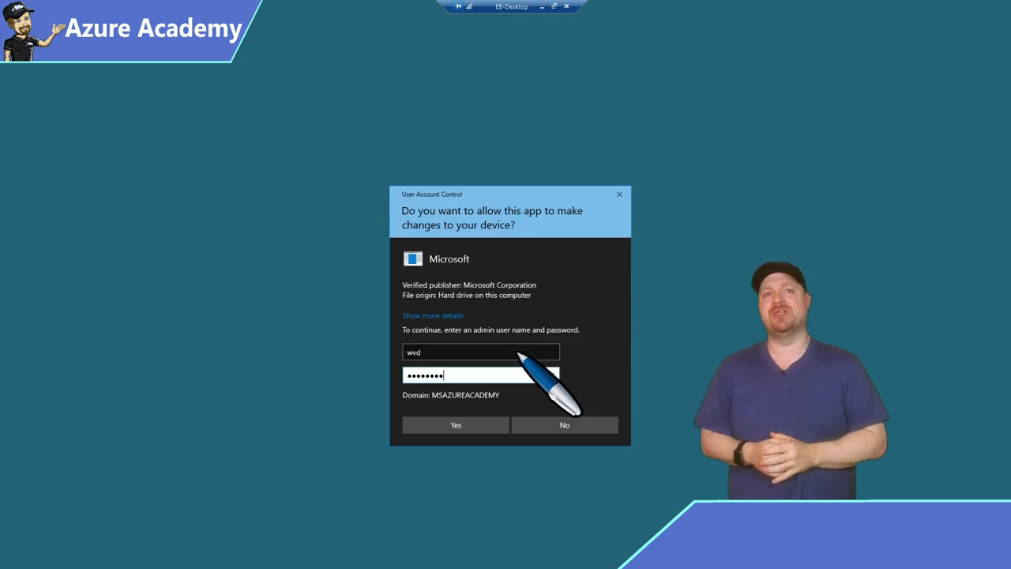
key("Return")
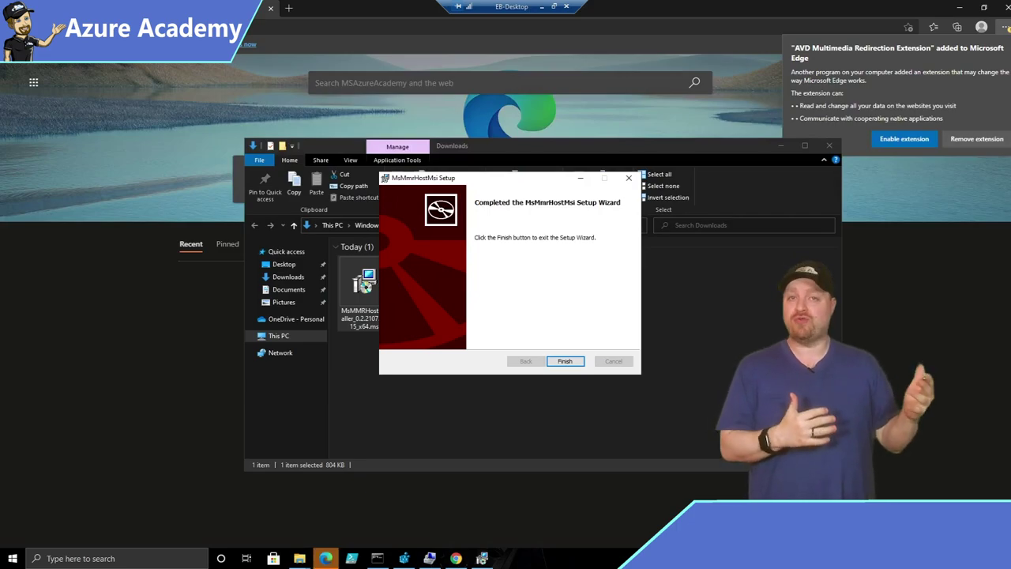
Step: Enable the AVD Multimedia Redirection Extension in Edge and add it to Chrome from the Chrome Web Store
left_click(908, 140)
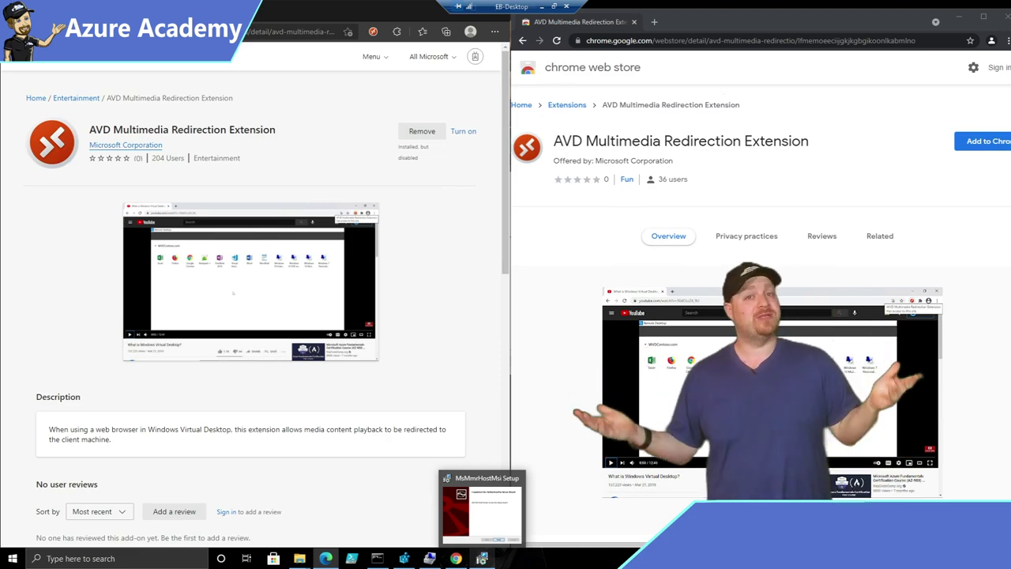
left_click(518, 477)
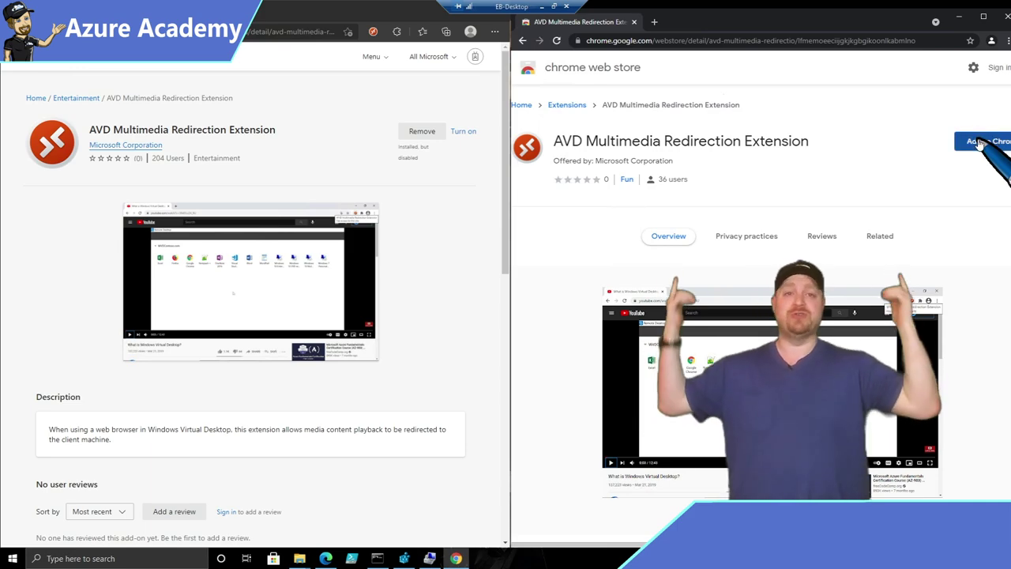
left_click(979, 142)
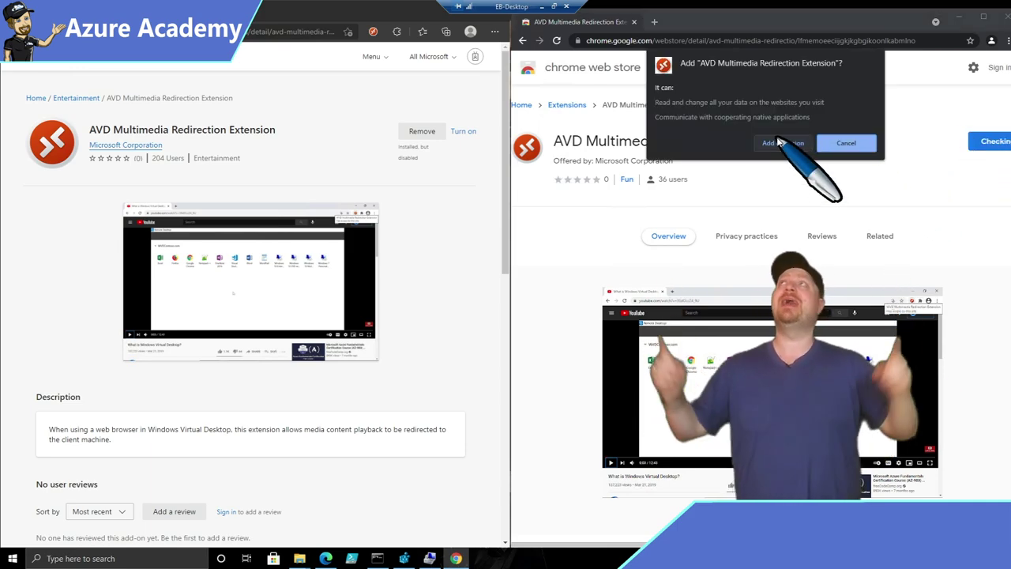
left_click(782, 143)
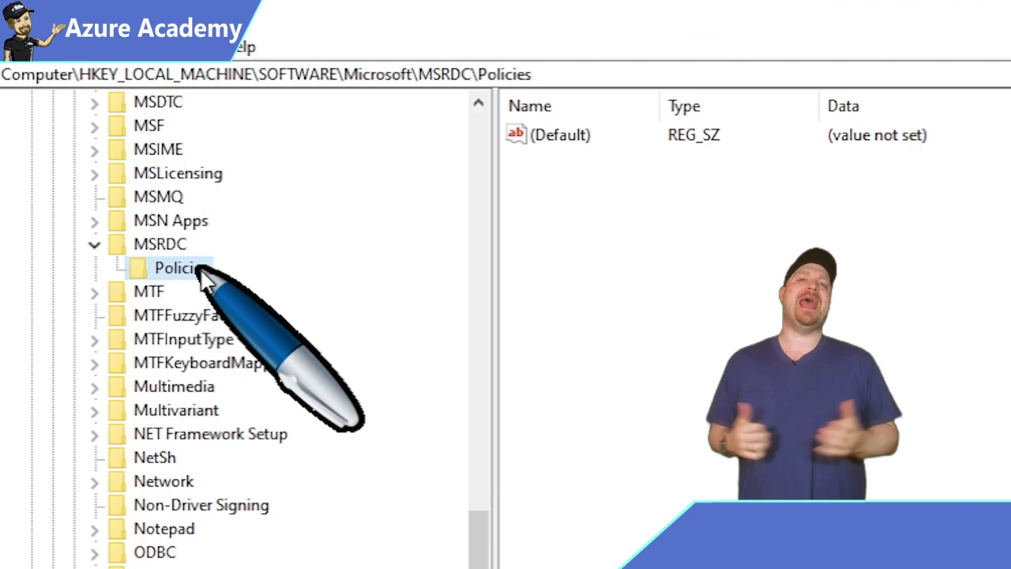
Step: Create a new string value in the registry under HKEY_LOCAL_MACHINE\SOFTWARE\Microsoft\MSRDC\Policies
right_click(200, 269)
mouse_move(350, 322)
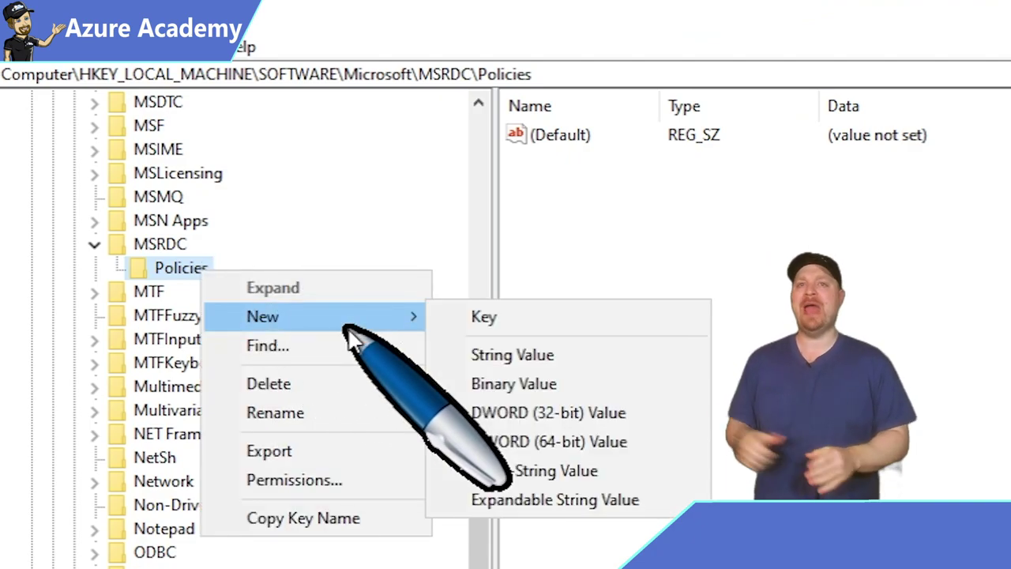
left_click(581, 365)
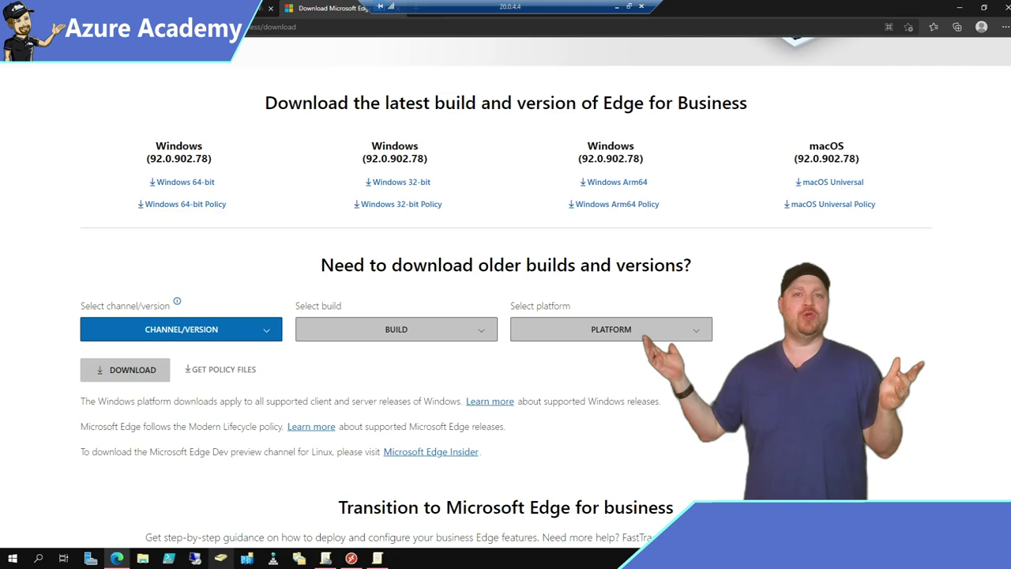
Step: Download the Windows 64-bit policy file for Edge for Business, accepting the license, and open the downloaded MicrosoftEdgePolicyTemplates.cab
left_click(213, 199)
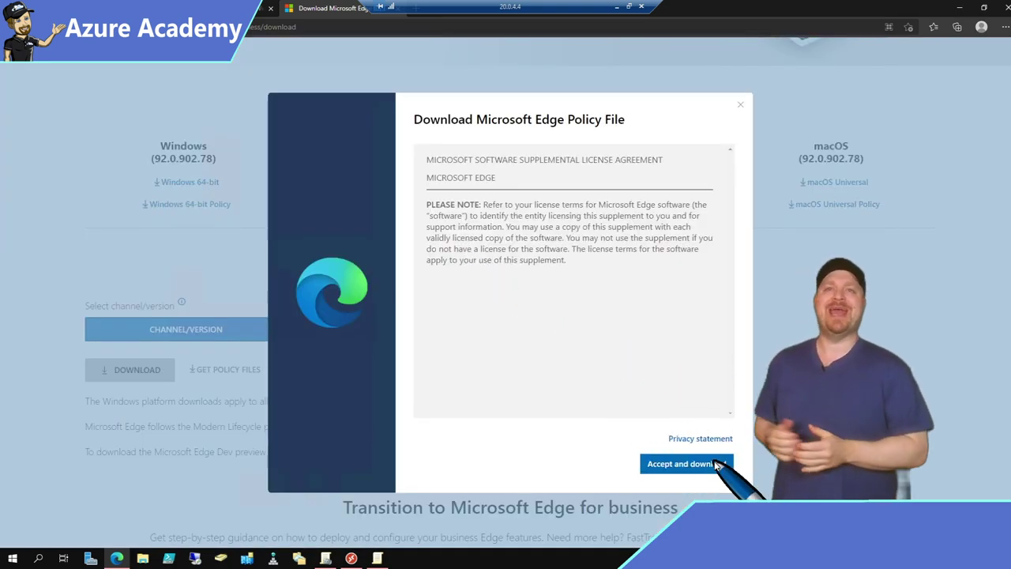
left_click(684, 464)
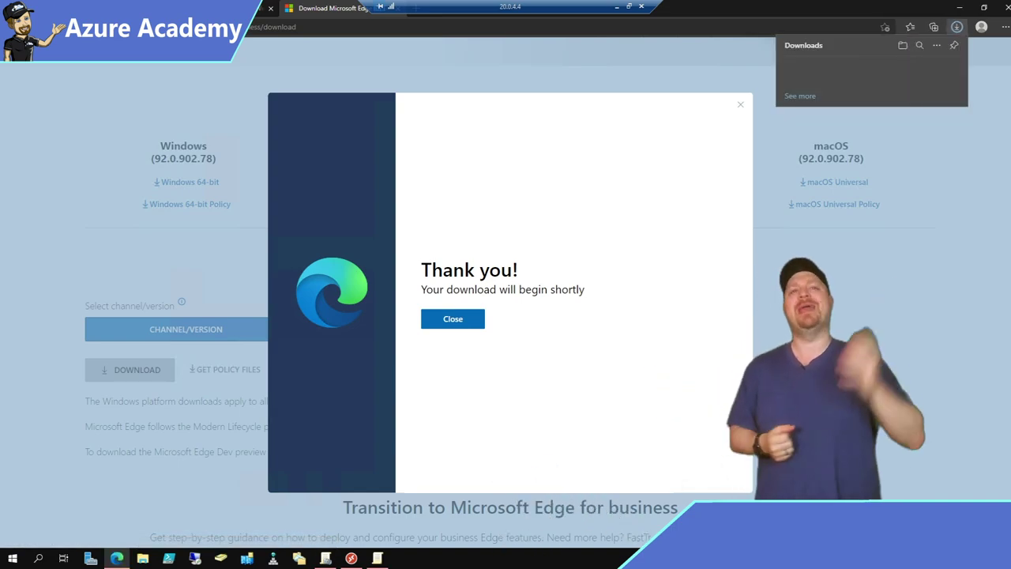
left_click(806, 71)
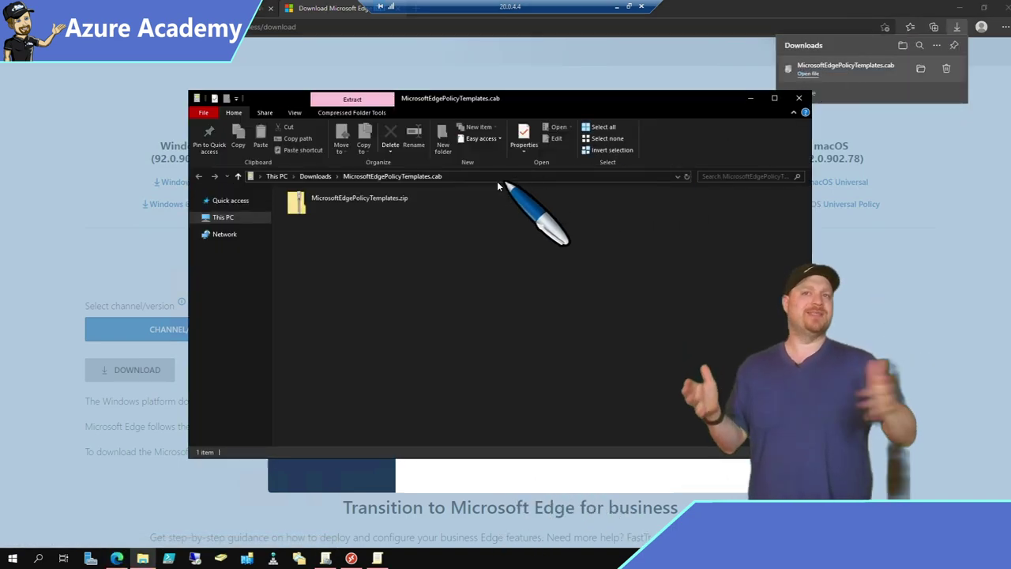
Step: Extract the MicrosoftEdgePolicyTemplates zip in the Edge GPO folder to a MicrosoftEdgePolicyTemplates subfolder and open the extracted content
right_click(335, 207)
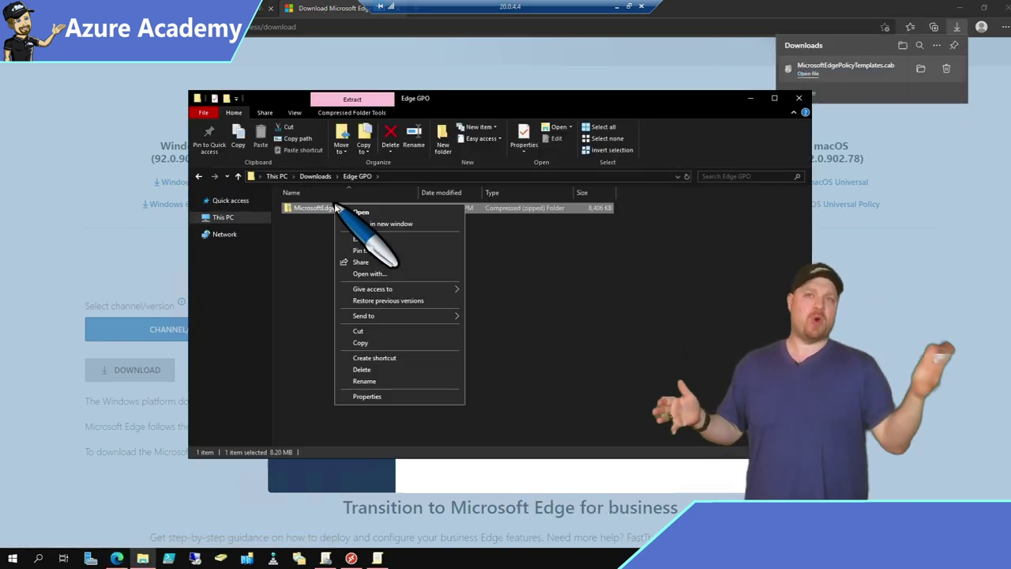
left_click(360, 238)
left_click(609, 379)
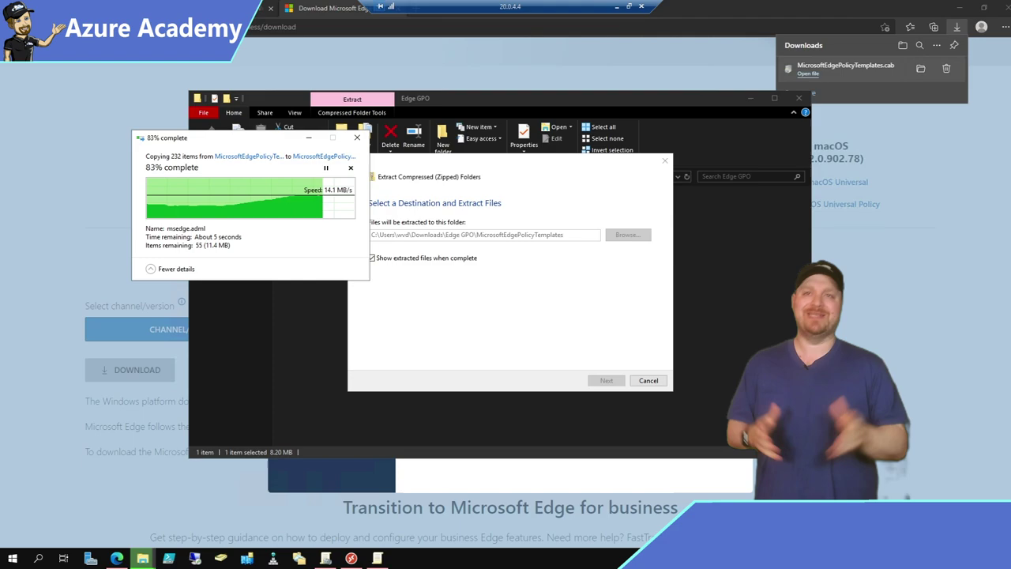
double_click(331, 256)
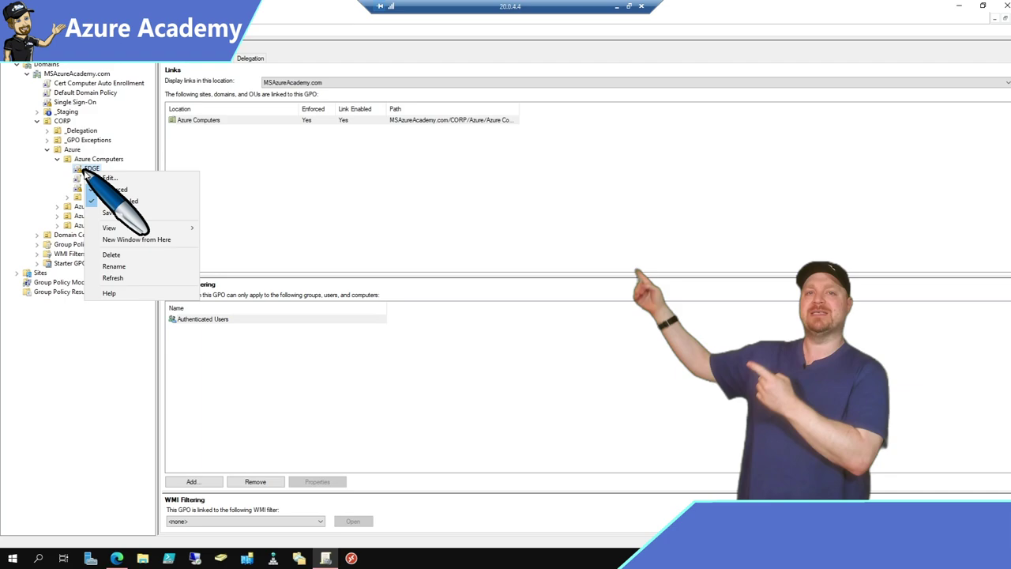
Step: Open the EDGE group policy object for editing and go to Microsoft Edge under the Computer Configuration Administrative Templates
left_click(112, 176)
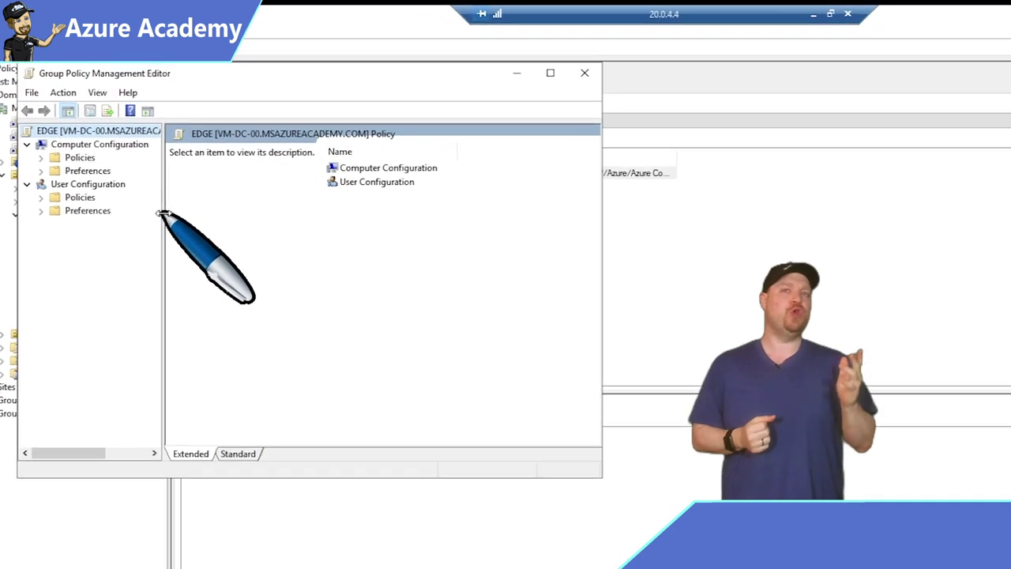
left_click_drag(162, 213, 245, 214)
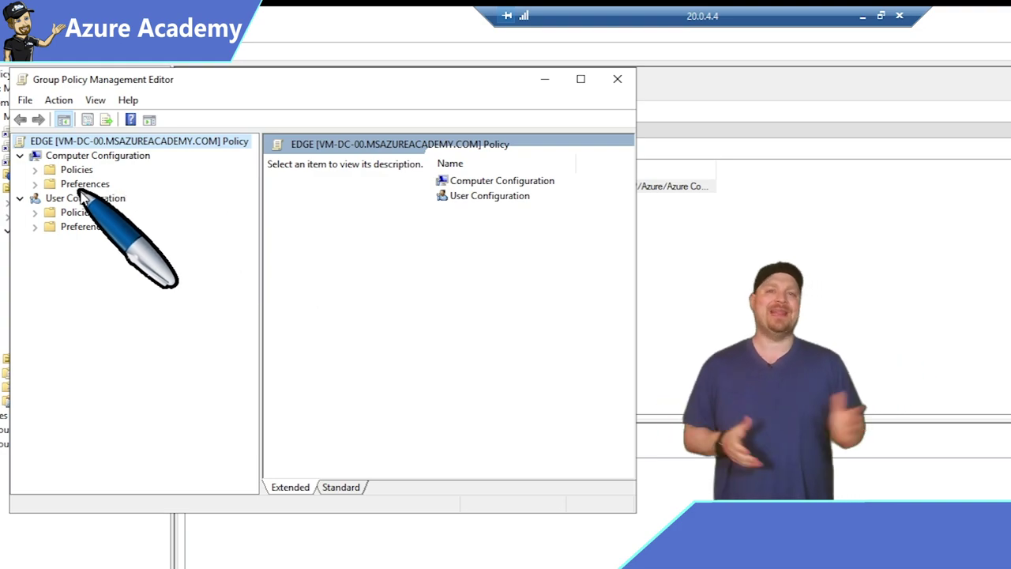
double_click(49, 170)
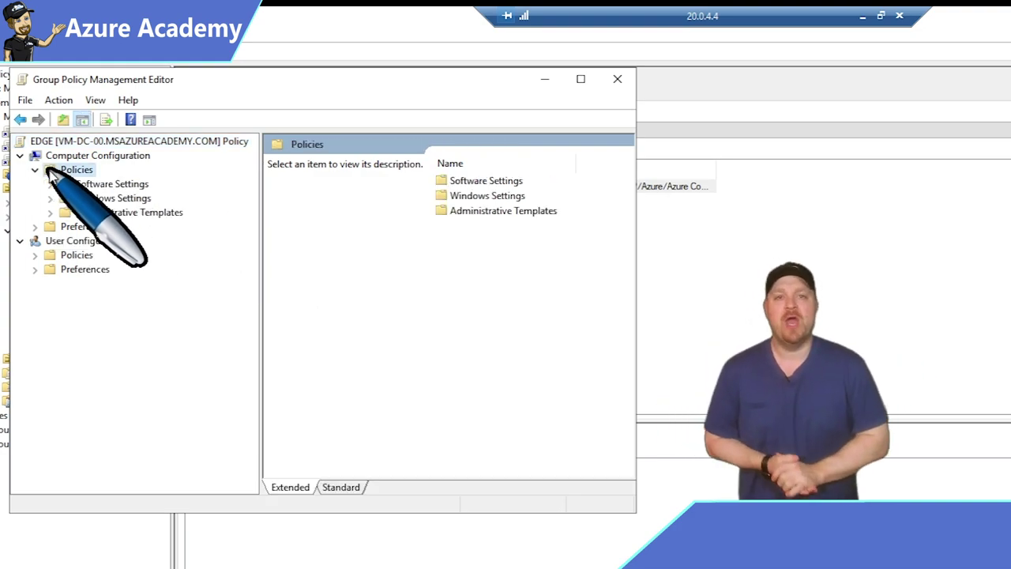
left_click(94, 211)
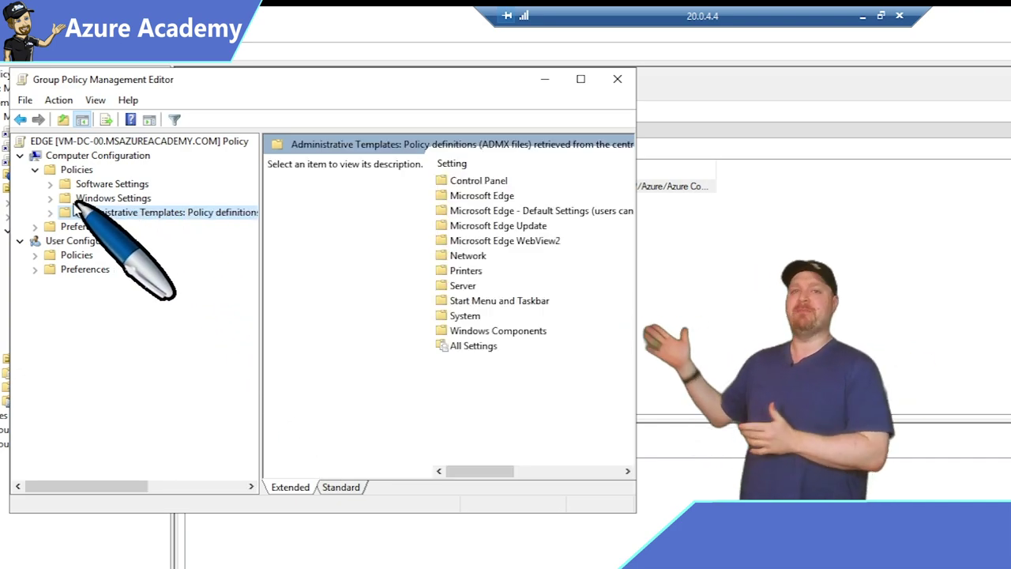
left_click(49, 211)
left_click(118, 240)
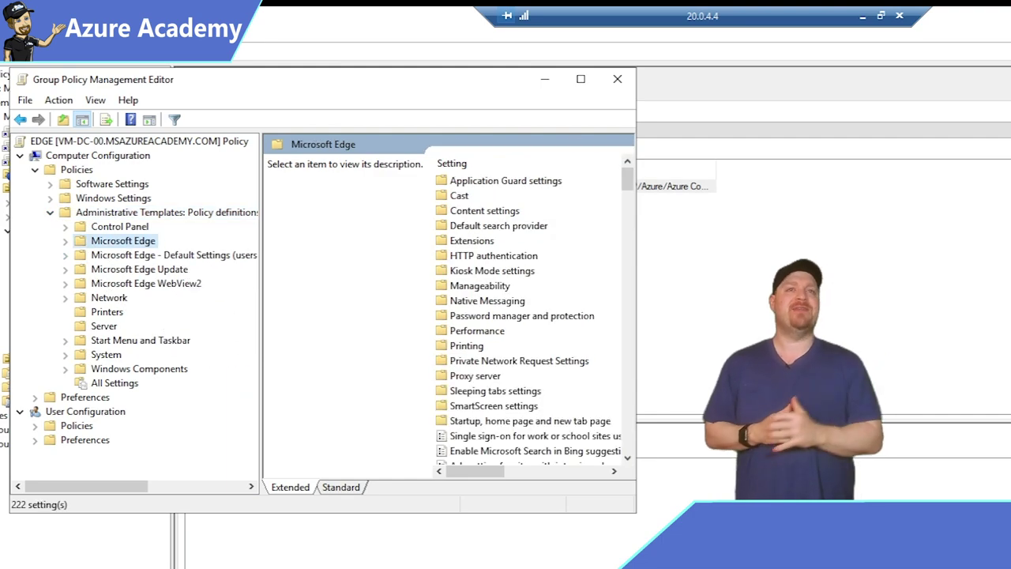
Step: Open the Microsoft Edge Extensions policies and set "Configure extension management settings" to Enabled
double_click(472, 240)
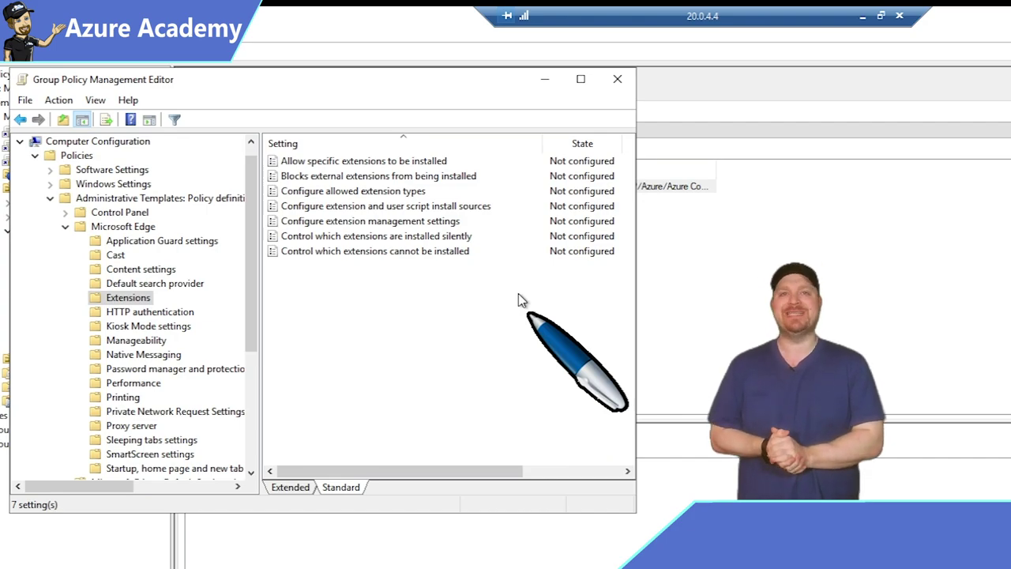
double_click(300, 221)
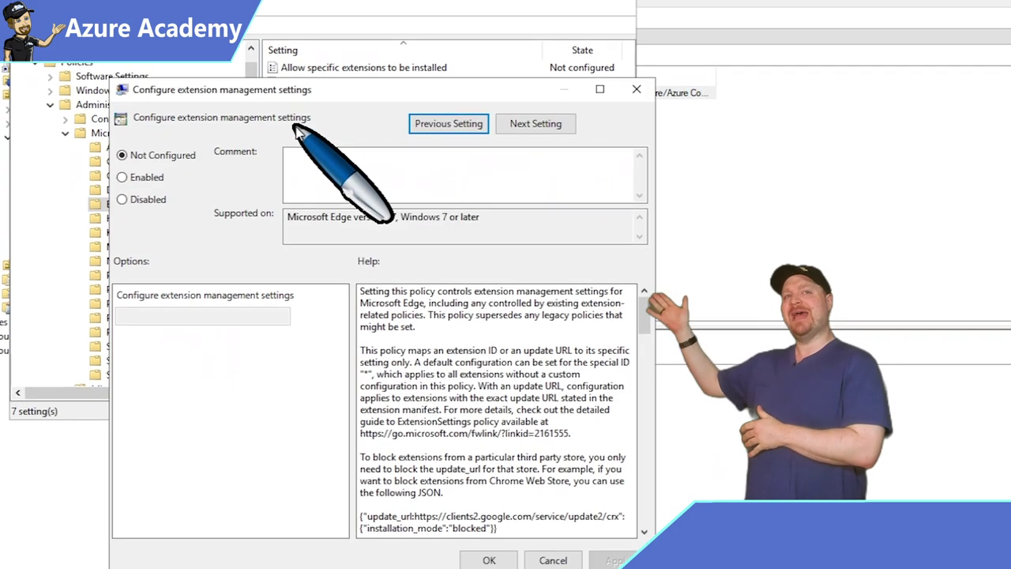
left_click(122, 164)
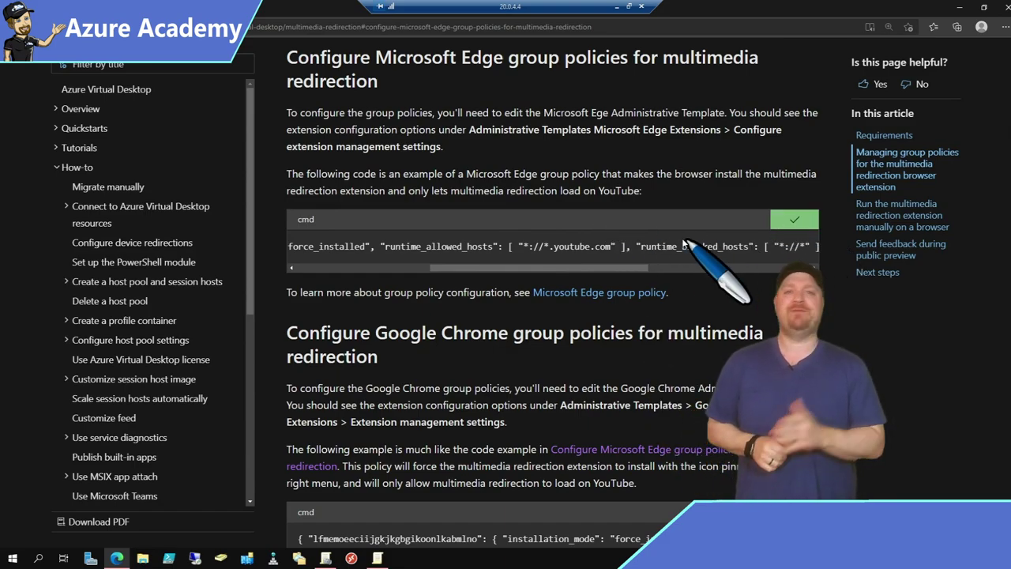
Step: Copy the Microsoft Edge multimedia redirection policy code from the documentation, paste it as the extension management settings option, and save the policy
left_click_drag(657, 247, 375, 254)
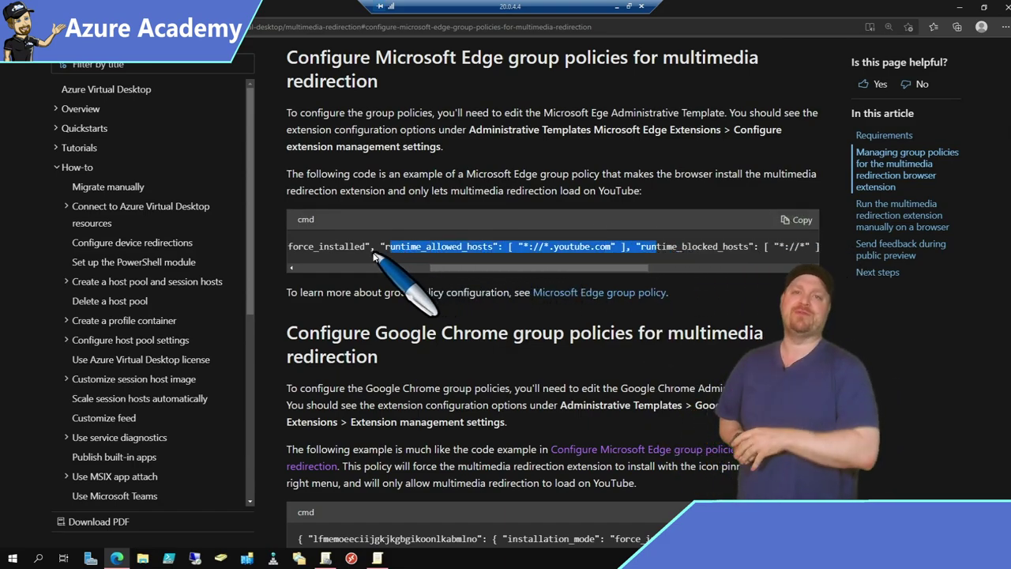
left_click(782, 230)
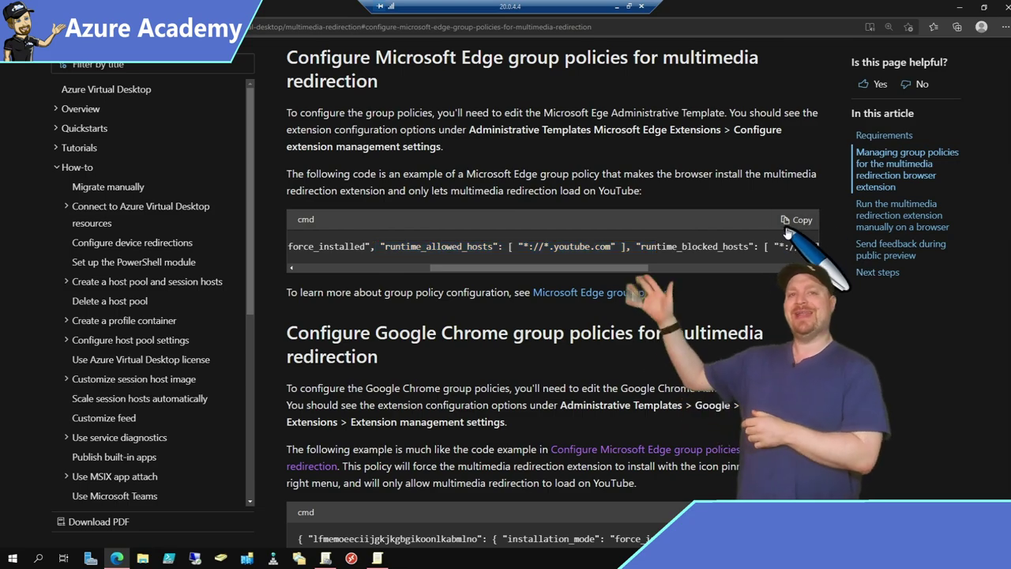
left_click(796, 219)
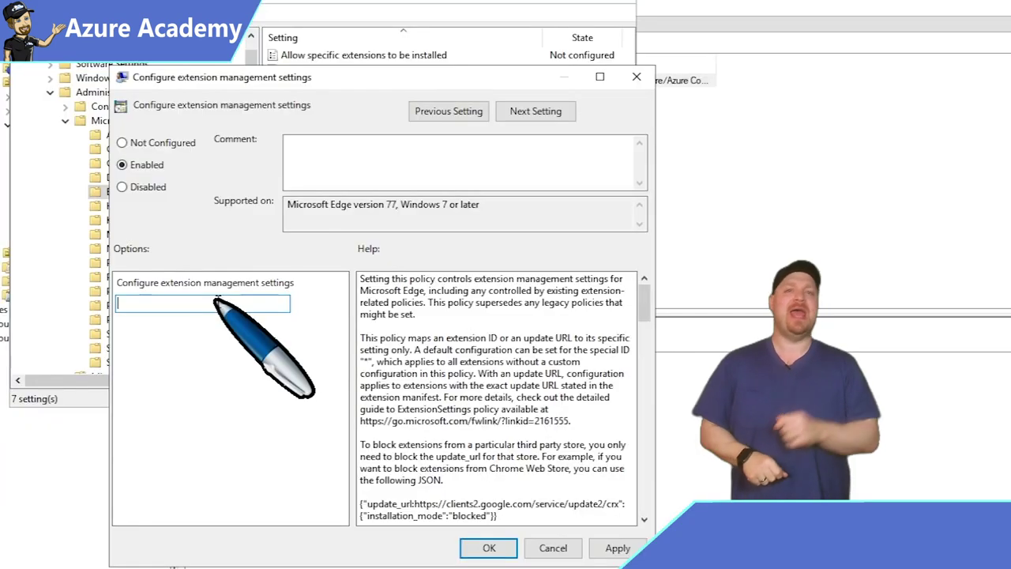
key("ctrl+v")
key("Home")
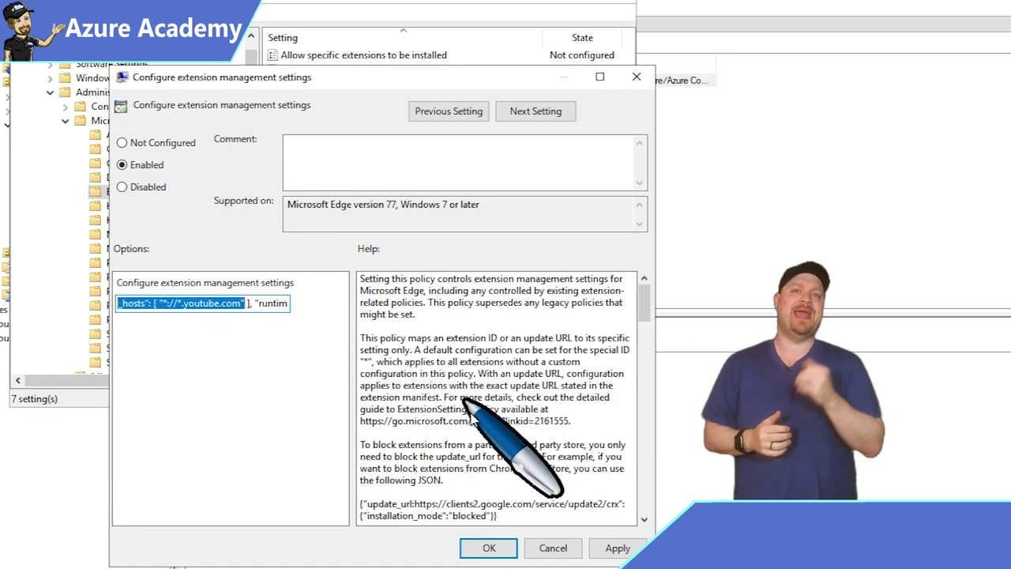
left_click(486, 547)
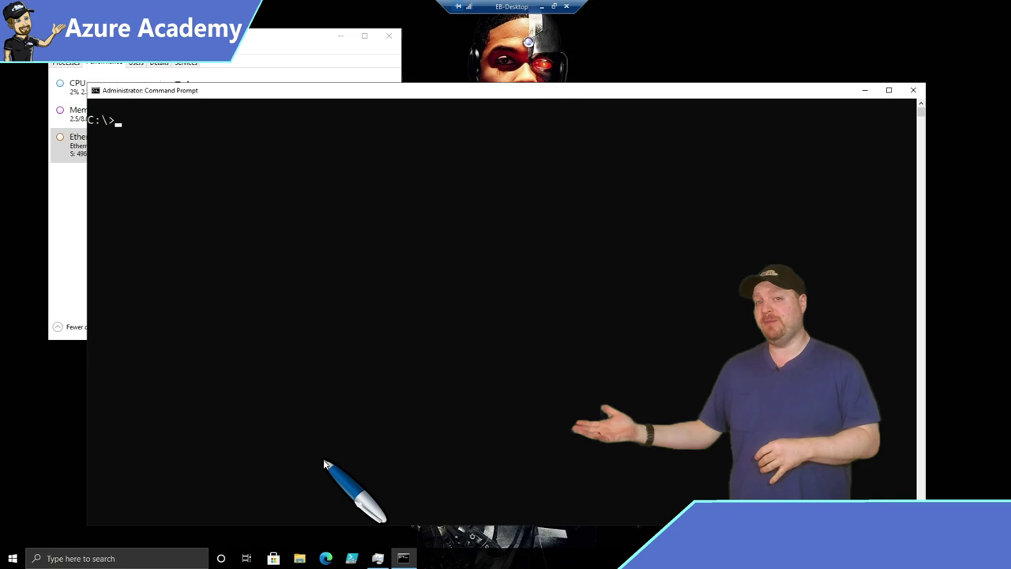
Step: Force a group policy refresh in the EB-Desktop Command Prompt with gpupdate /force
type("gpupd")
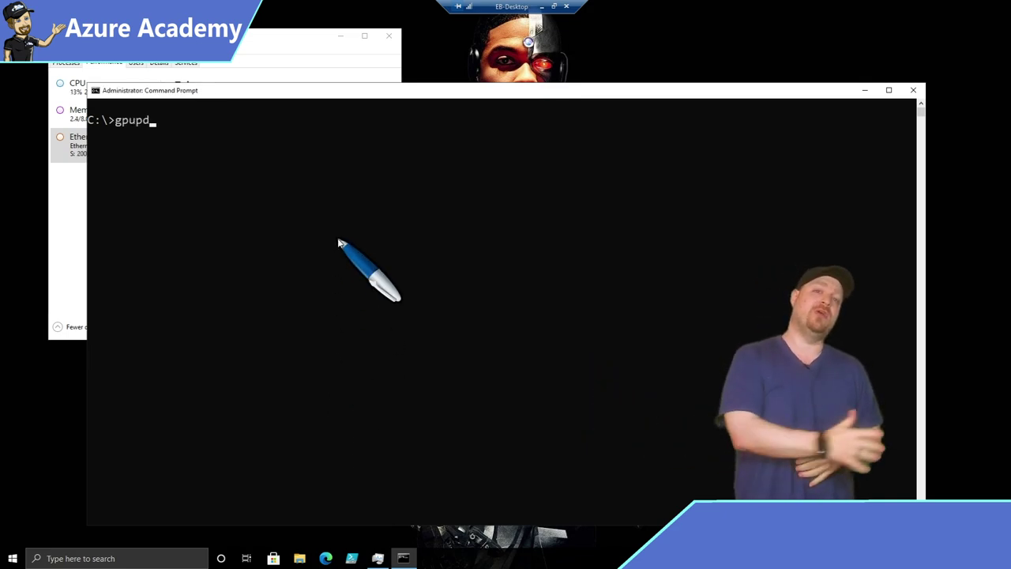
type("ate /force")
key("Return")
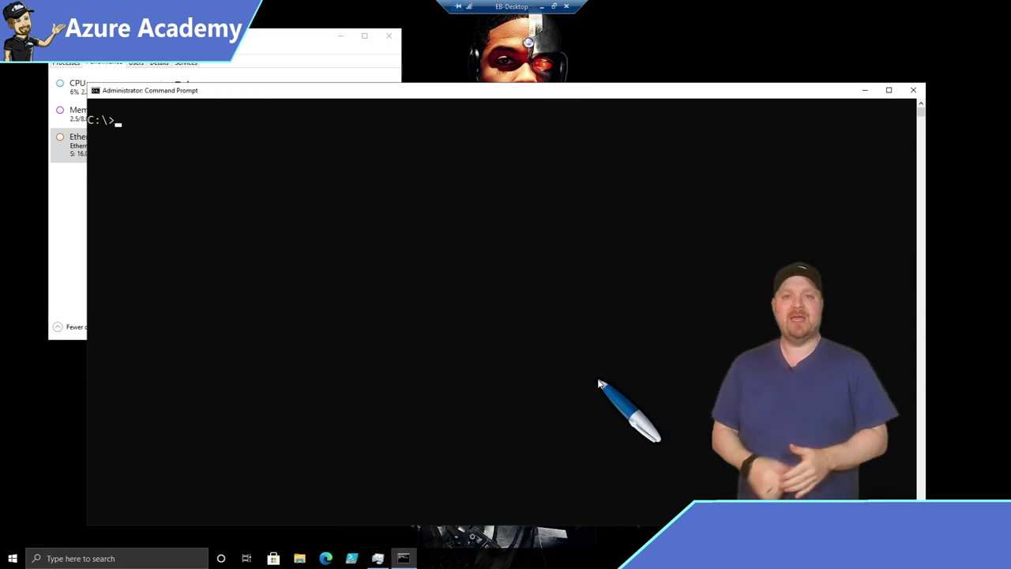
Step: Run gpresult /scope computer /r and check the applied group policy objects for EDGE
type("gpresult /scope computer /r")
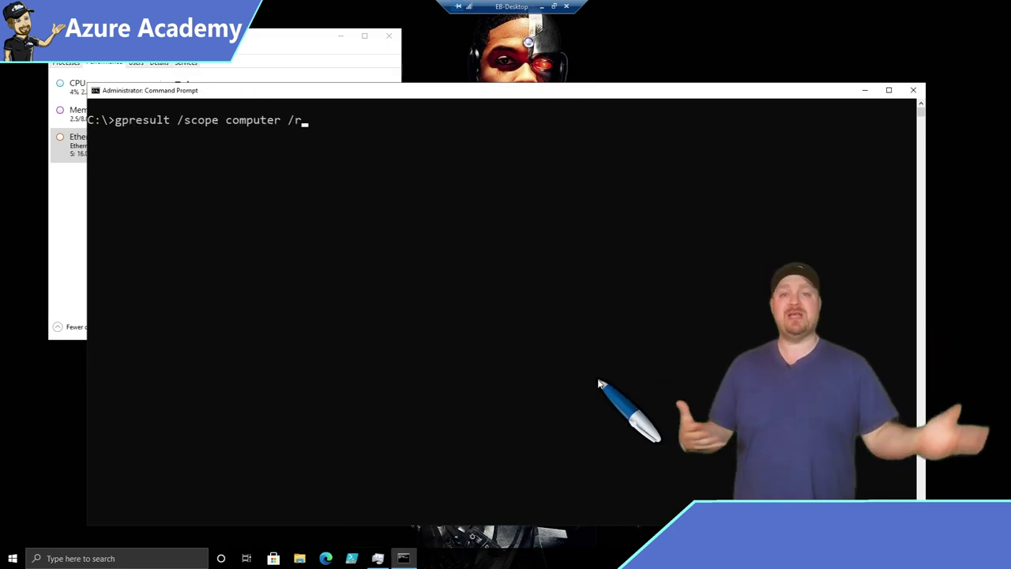
key("Return")
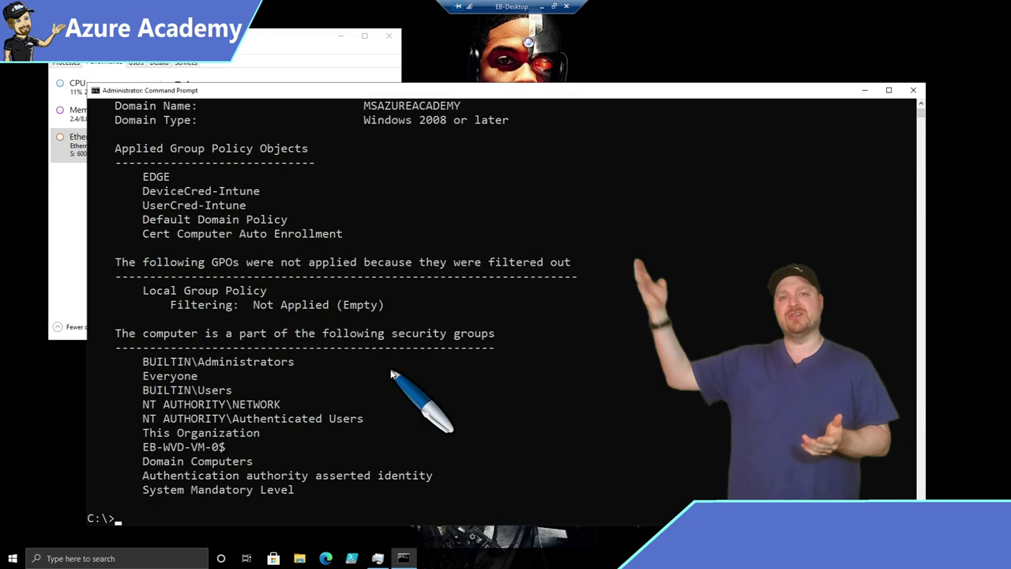
left_click_drag(218, 177, 91, 135)
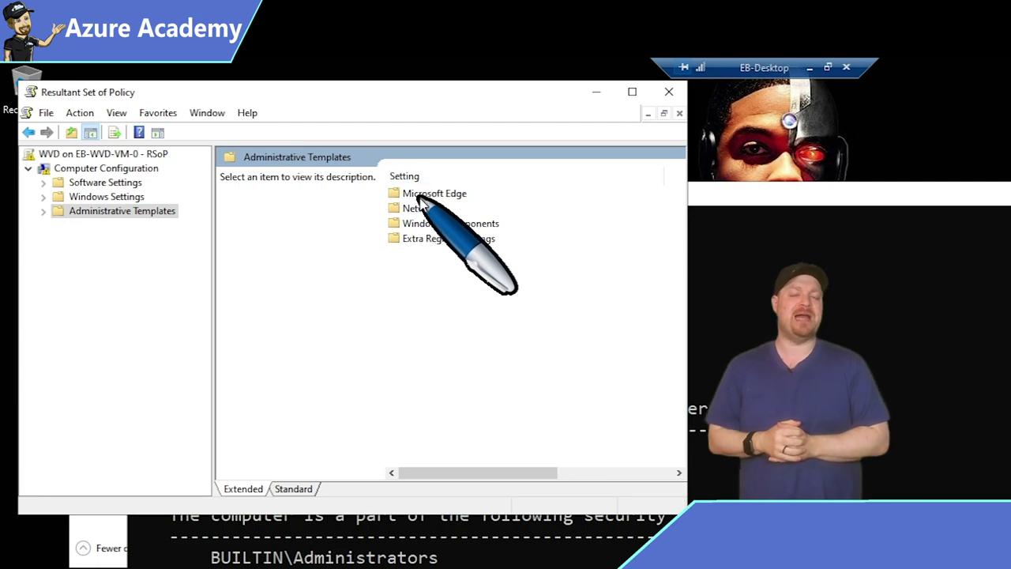
Step: In Resultant Set of Policy, inspect the configured value of the Microsoft Edge "Configure extension management settings" policy
double_click(419, 195)
double_click(419, 195)
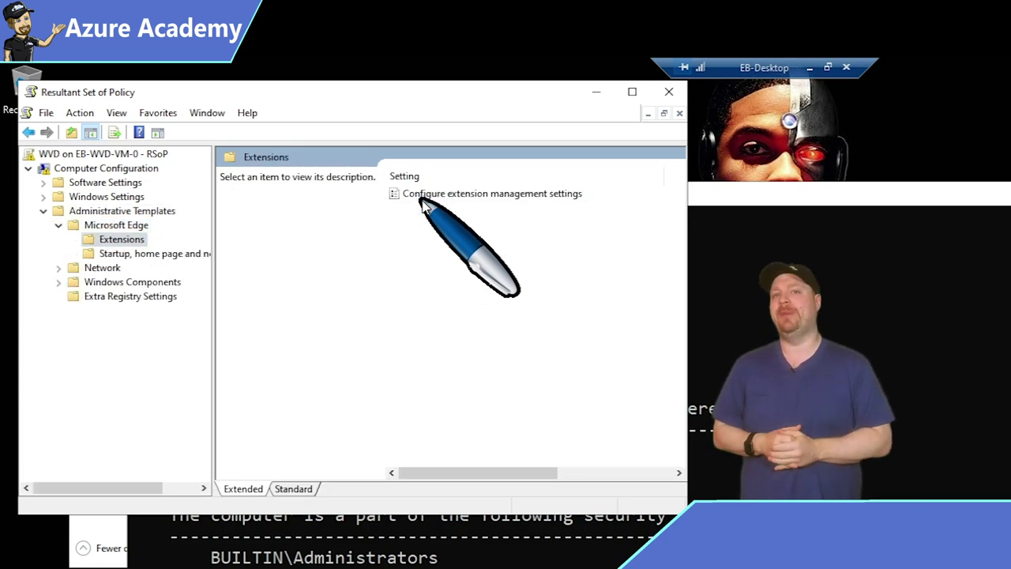
double_click(421, 198)
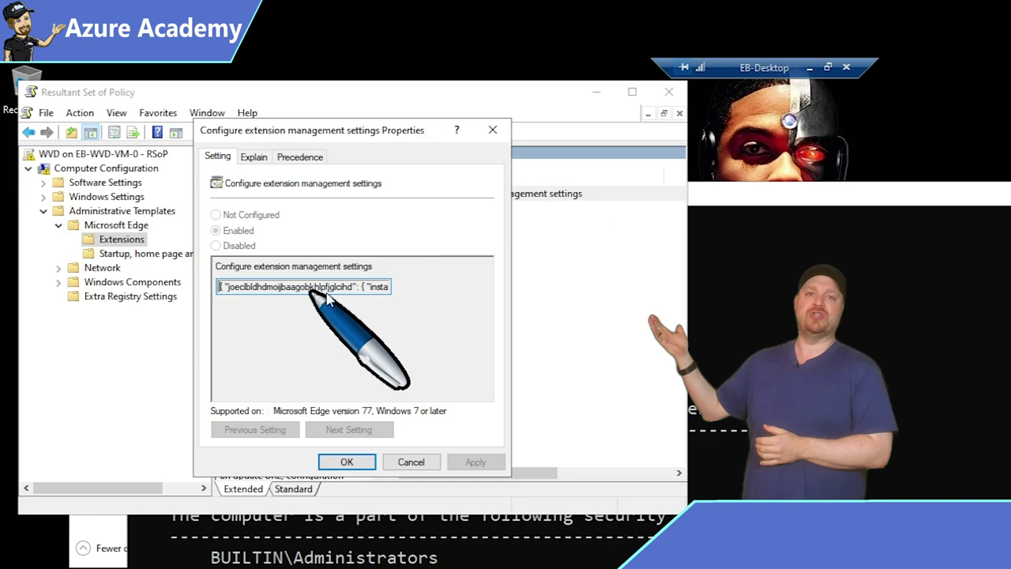
left_click_drag(327, 296, 407, 292)
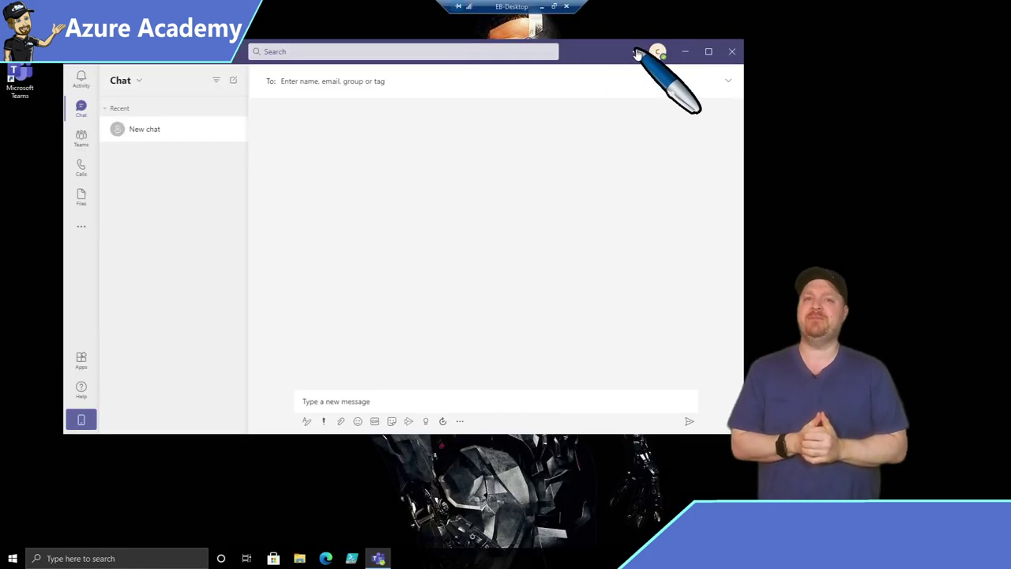
Step: Show the version information in Microsoft Teams and highlight its version and media optimization text
left_click(637, 52)
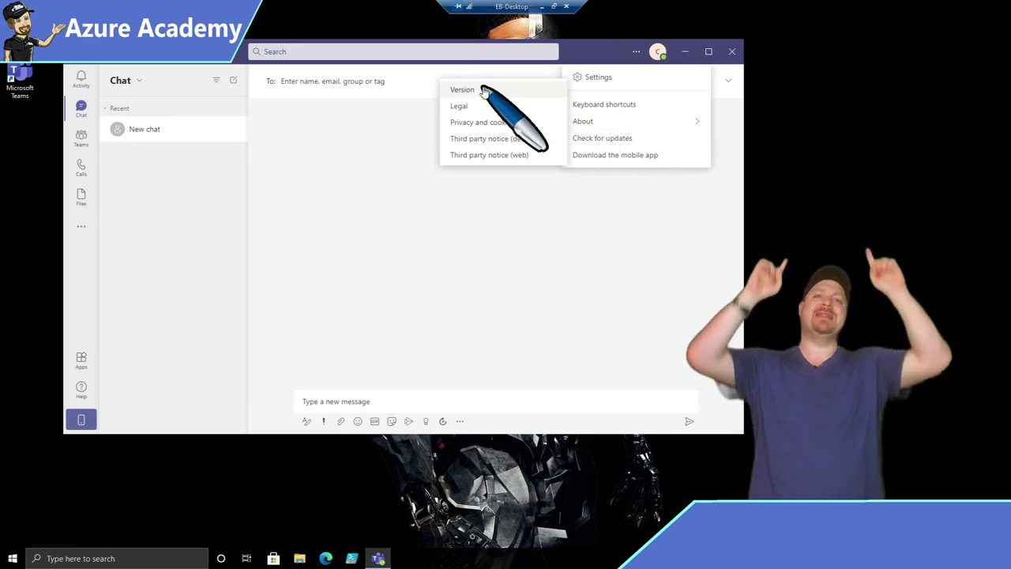
left_click(483, 89)
left_click_drag(713, 32, 541, 33)
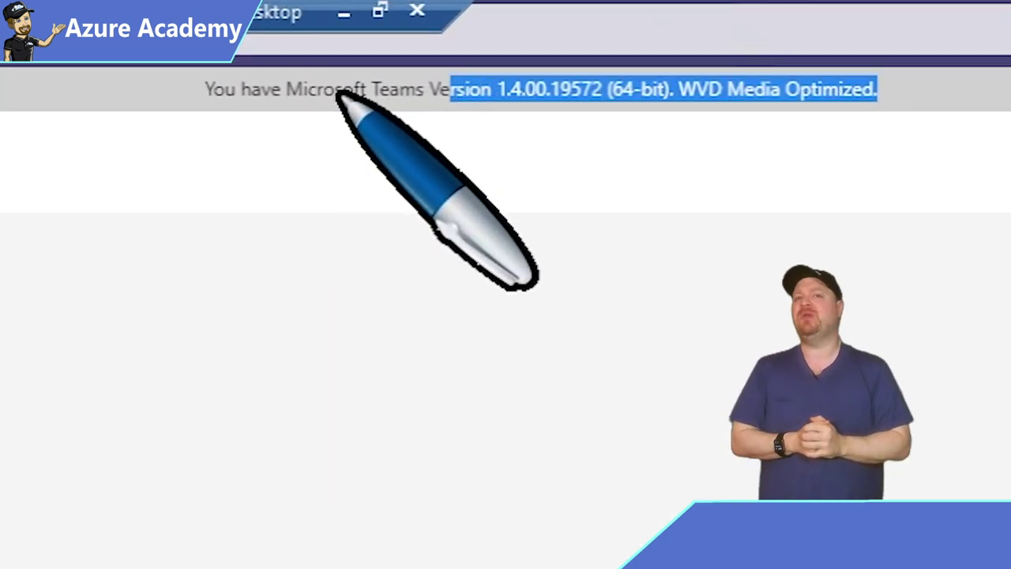